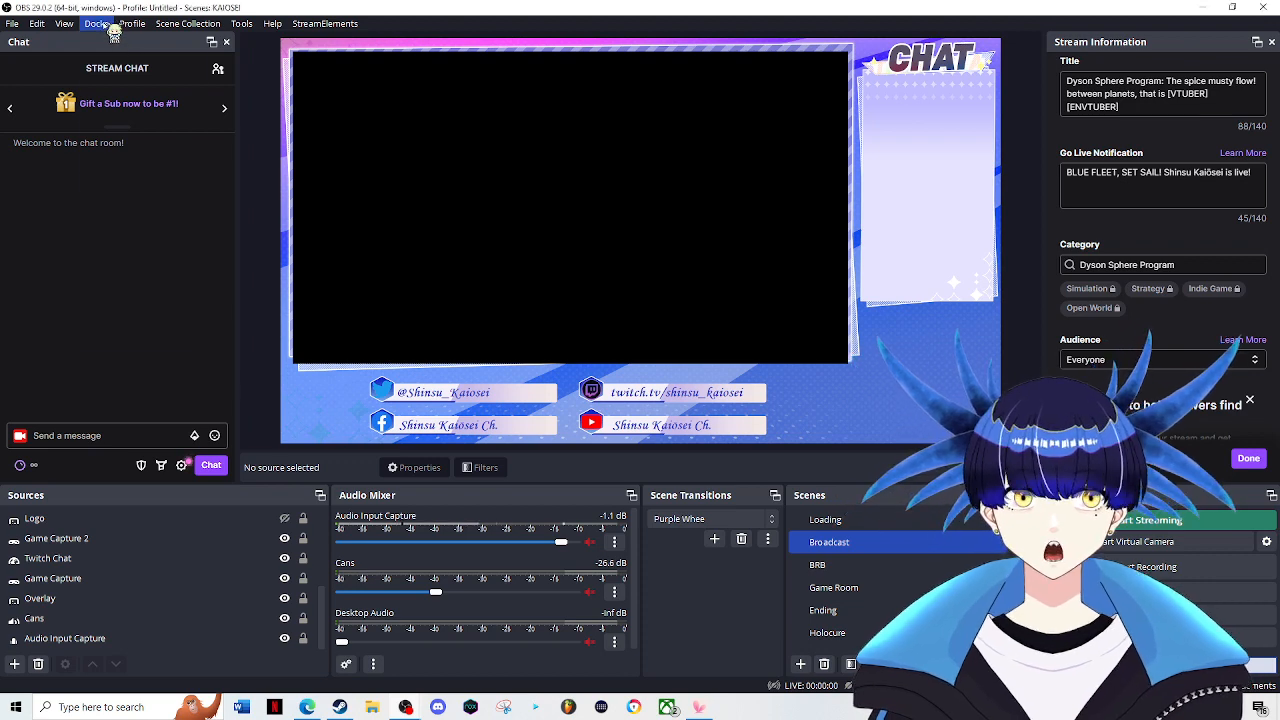
- Review the names and URLs of the RAID TIME? and YT Raid entries in the custom browser docks, and close the dialog
left_click(115, 28)
left_click(150, 88)
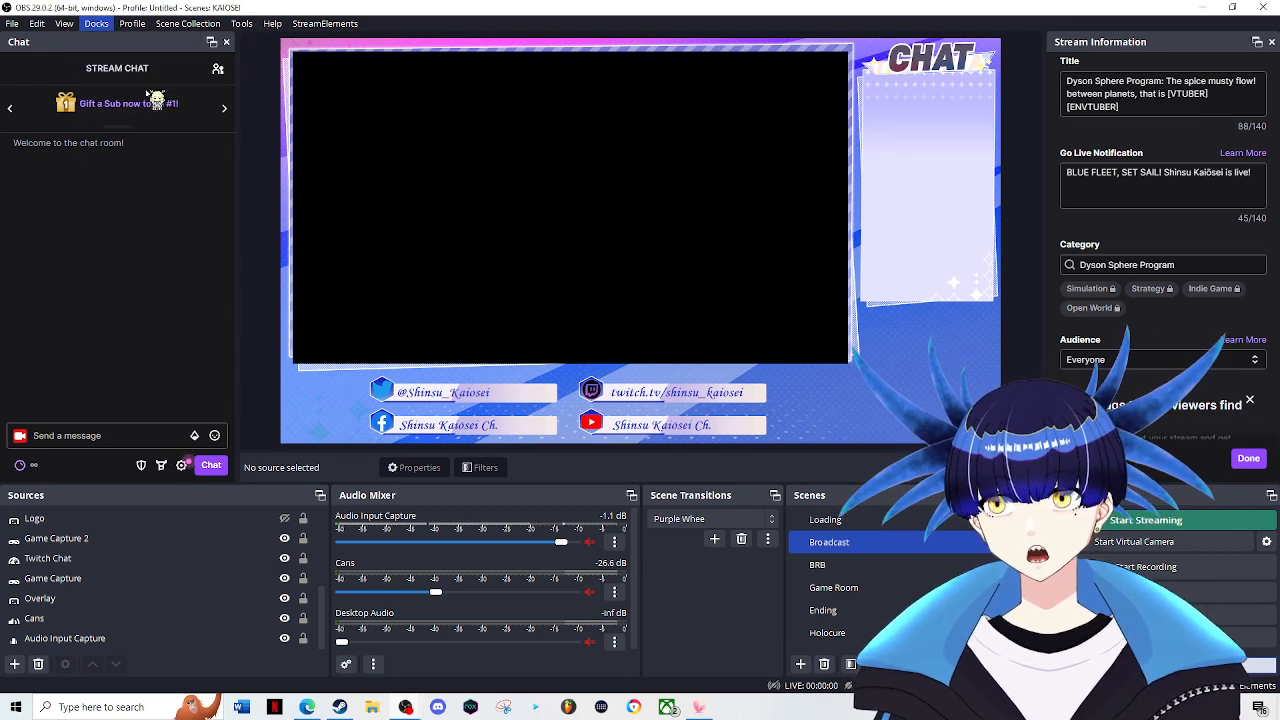
left_click(584, 297)
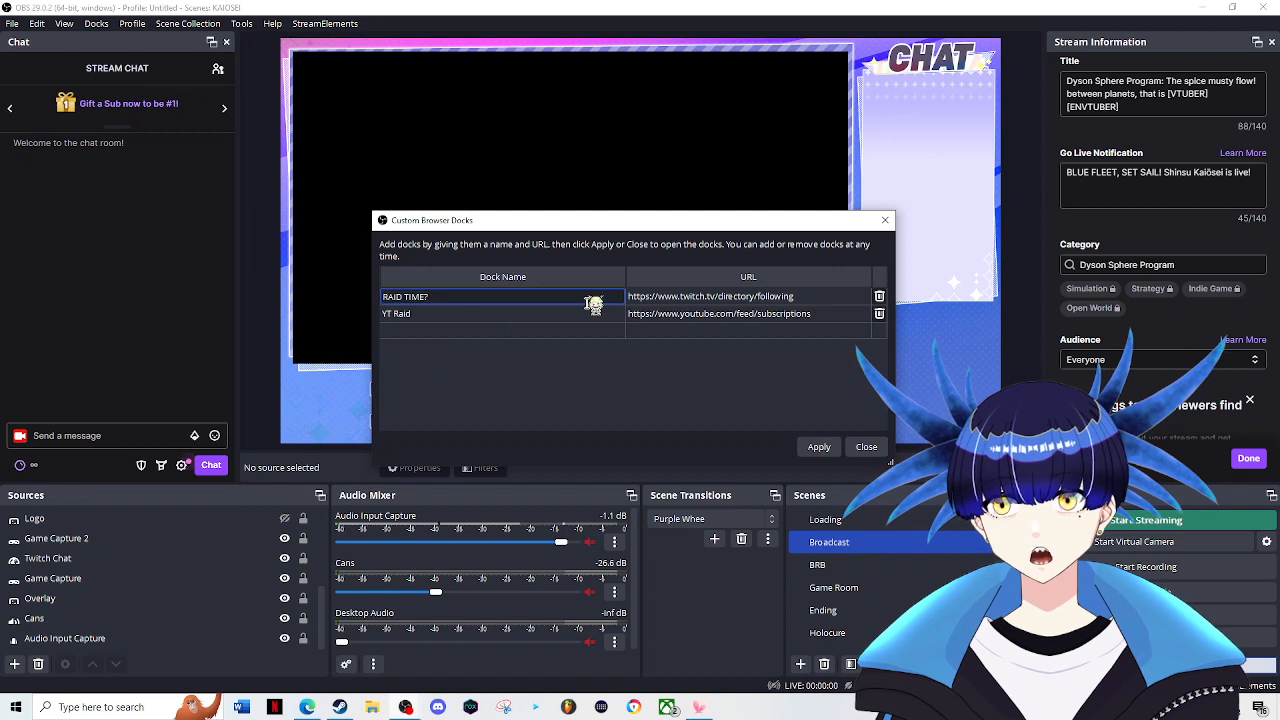
left_click(572, 376)
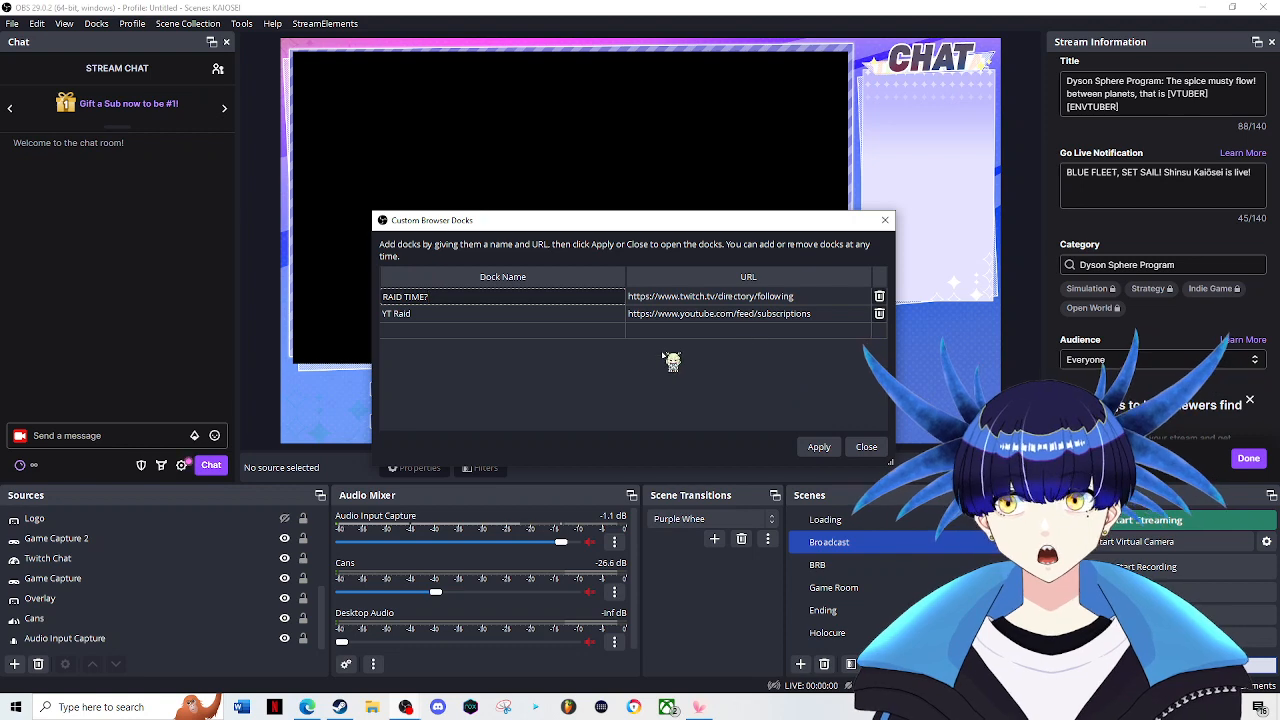
left_click(862, 447)
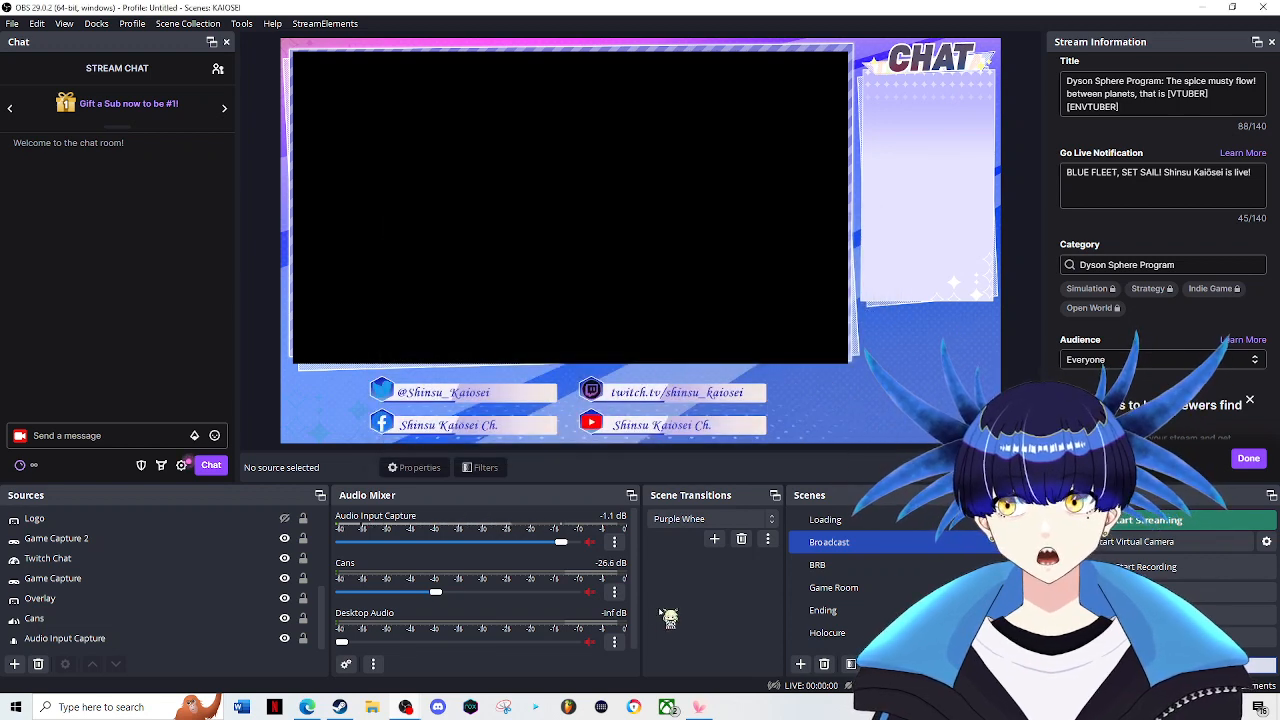
- Switch to Microsoft Edge, view the Twitch Following page and the YouTube Subscriptions page, and return to OBS
left_click(318, 705)
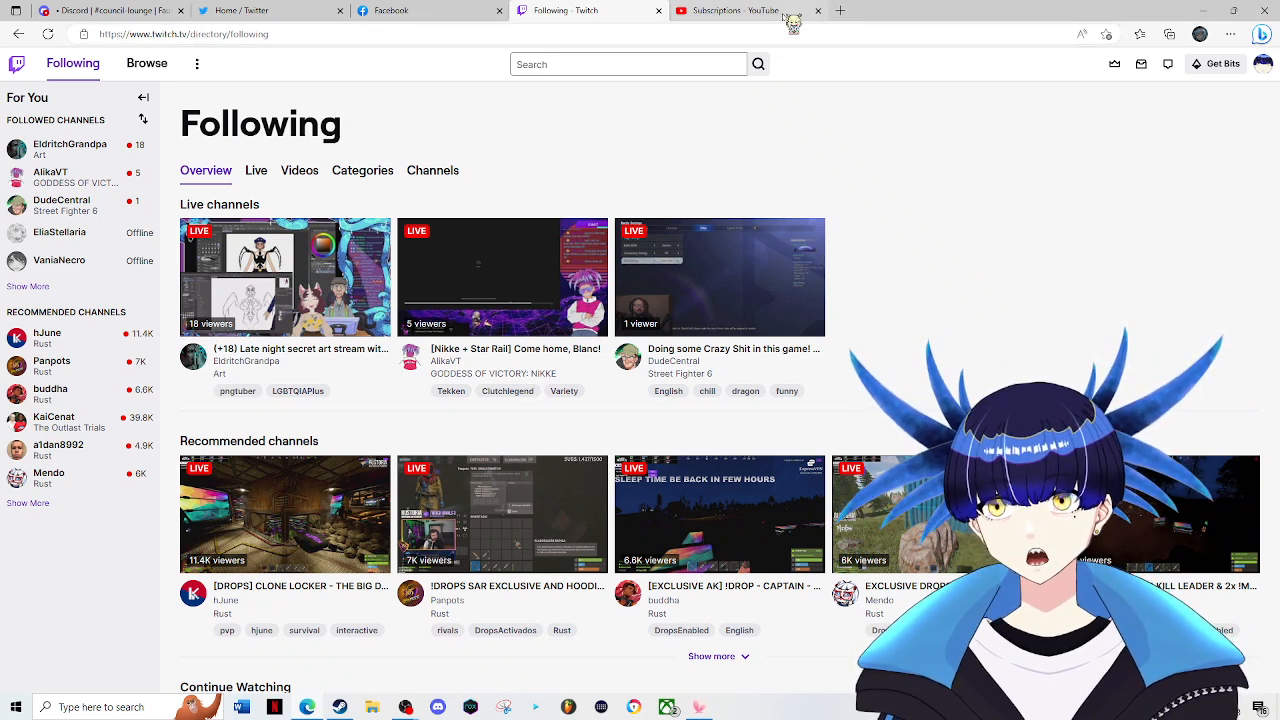
key("ctrl+Tab")
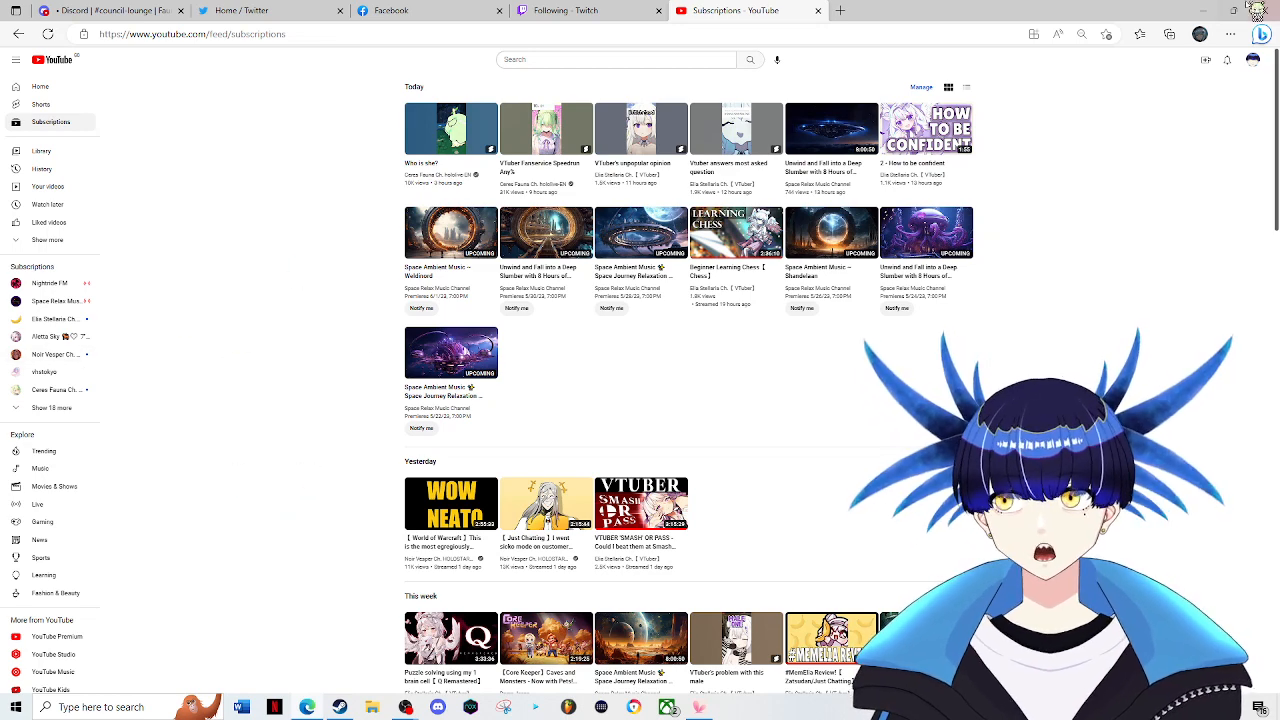
left_click(1203, 10)
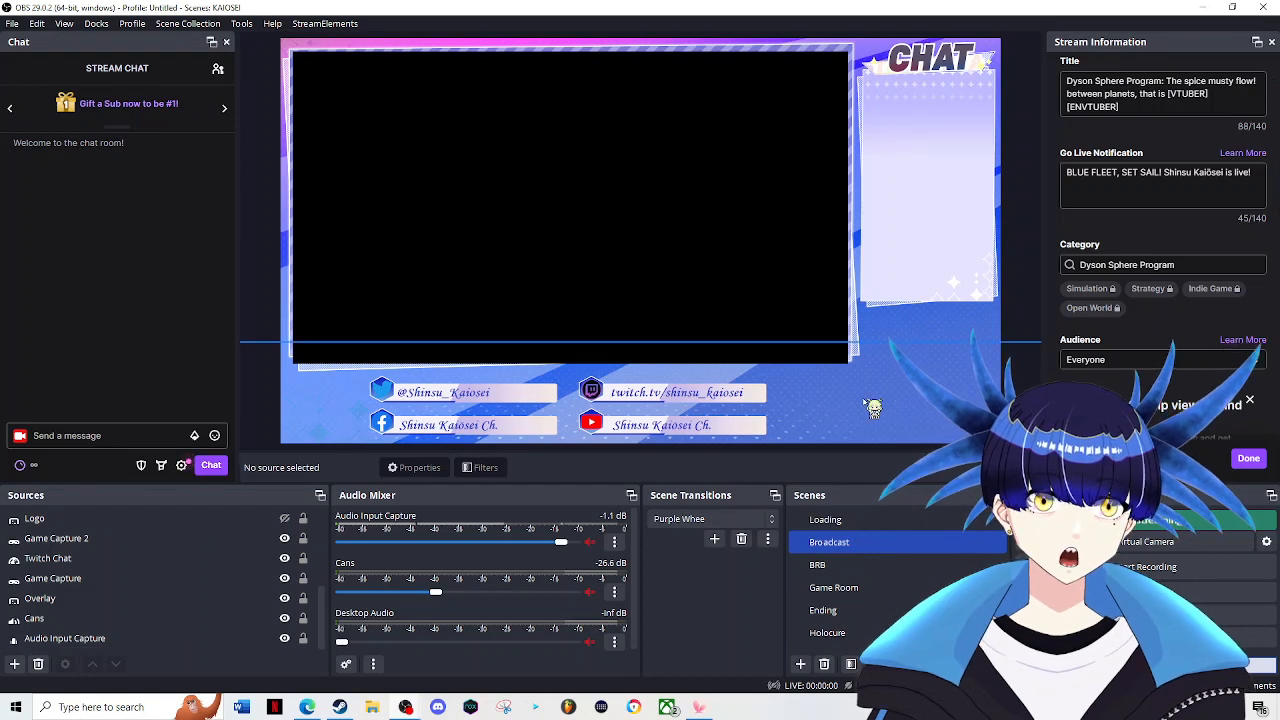
- Show the RAID TIME? dock and look through its list of followed Twitch channels
left_click(96, 23)
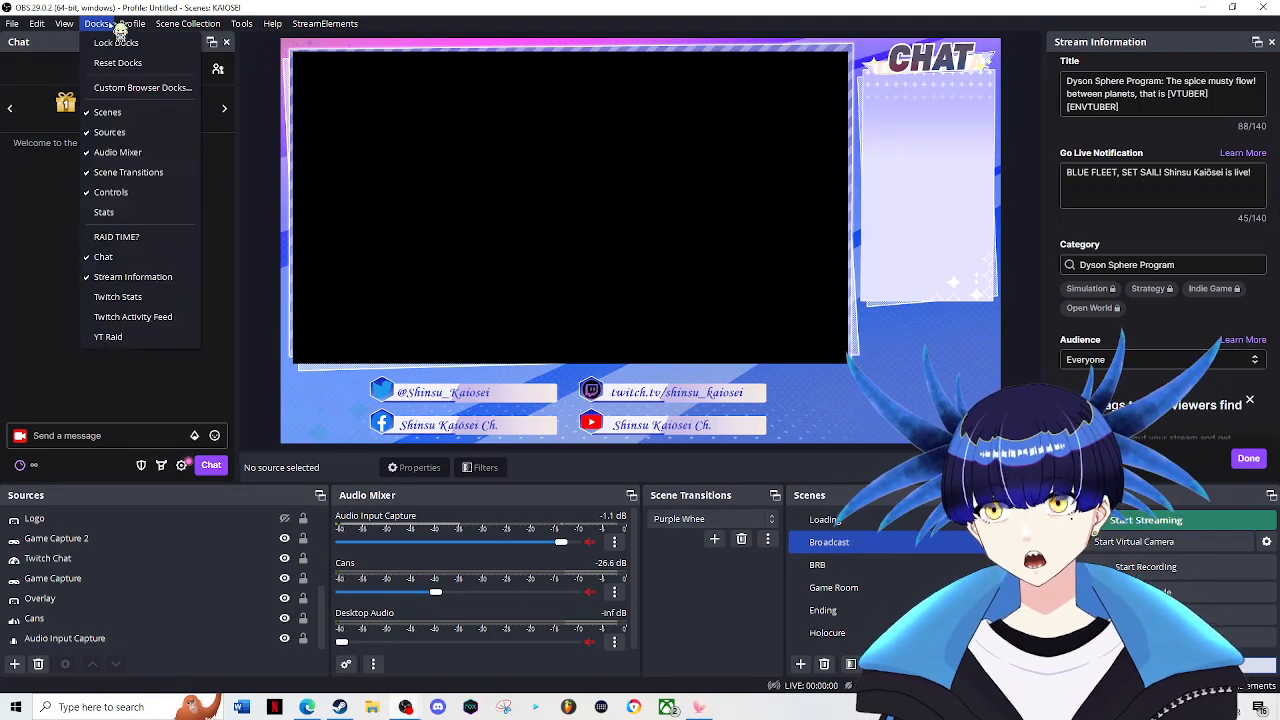
left_click(163, 245)
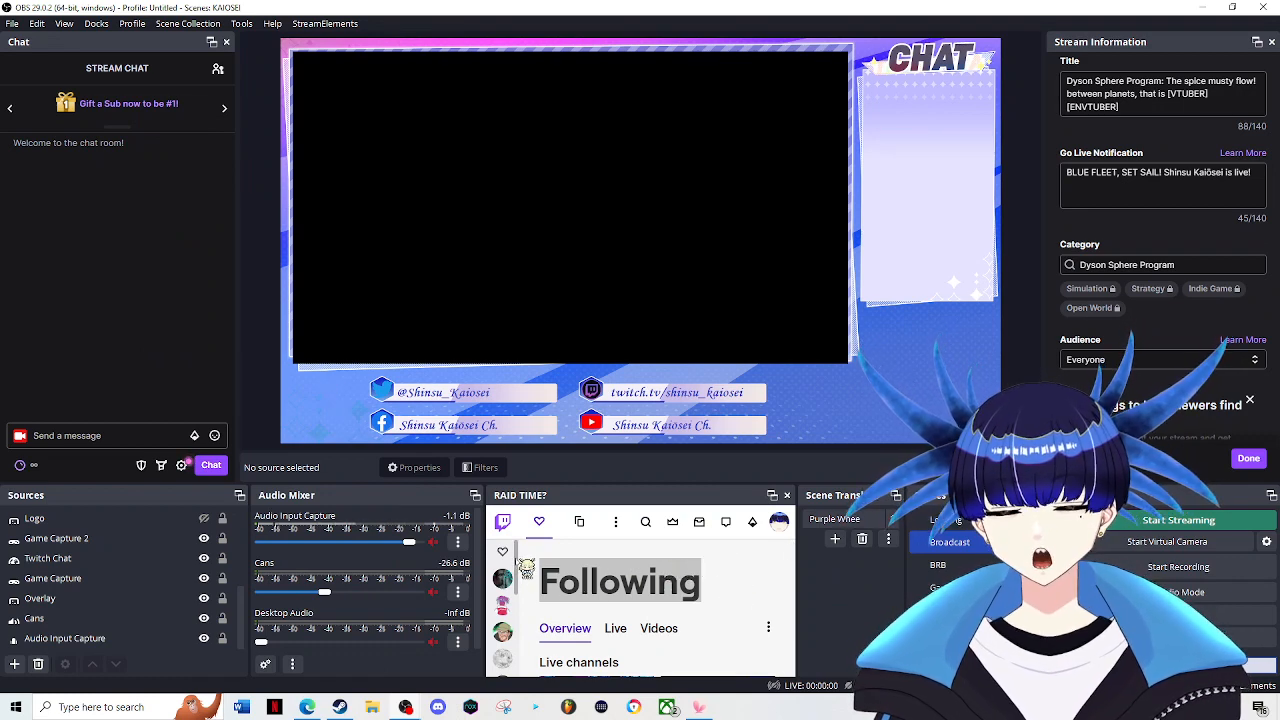
left_click_drag(516, 560, 519, 566)
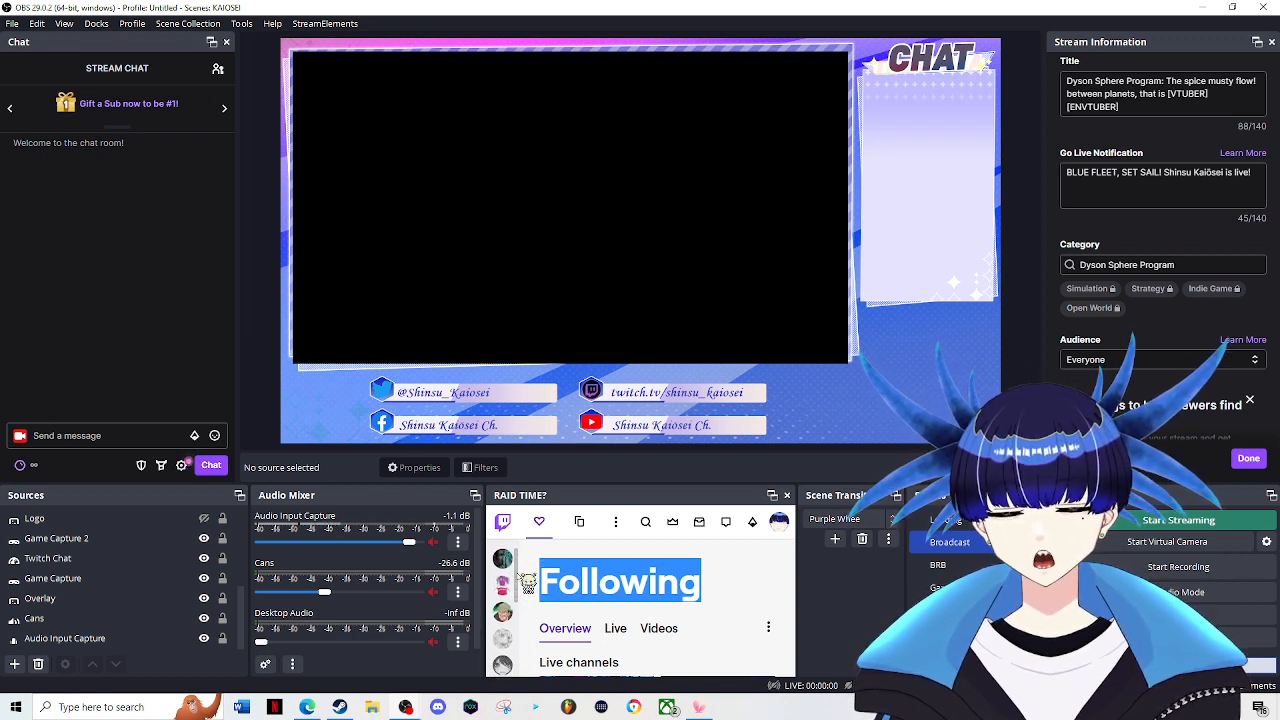
scroll(527, 583, "up", 1)
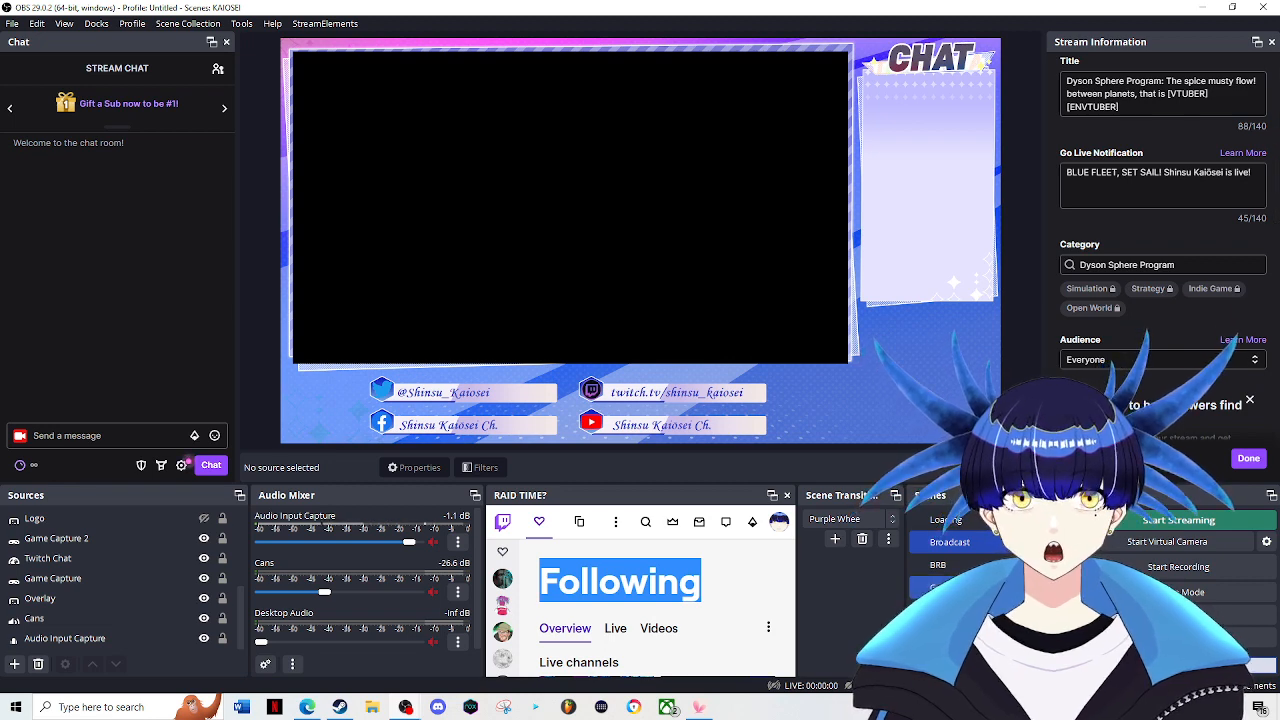
mouse_move(510, 586)
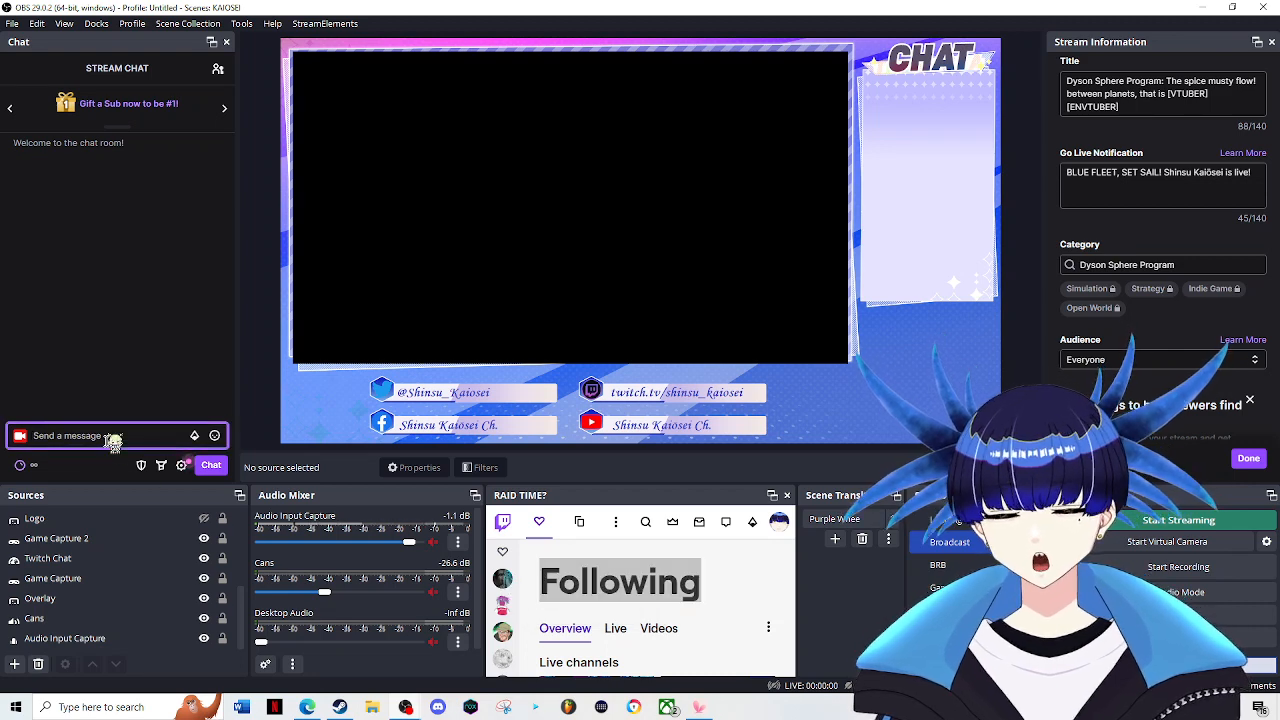
- Enter the /raid command in the stream chat message field and clear it without sending
type("/raid")
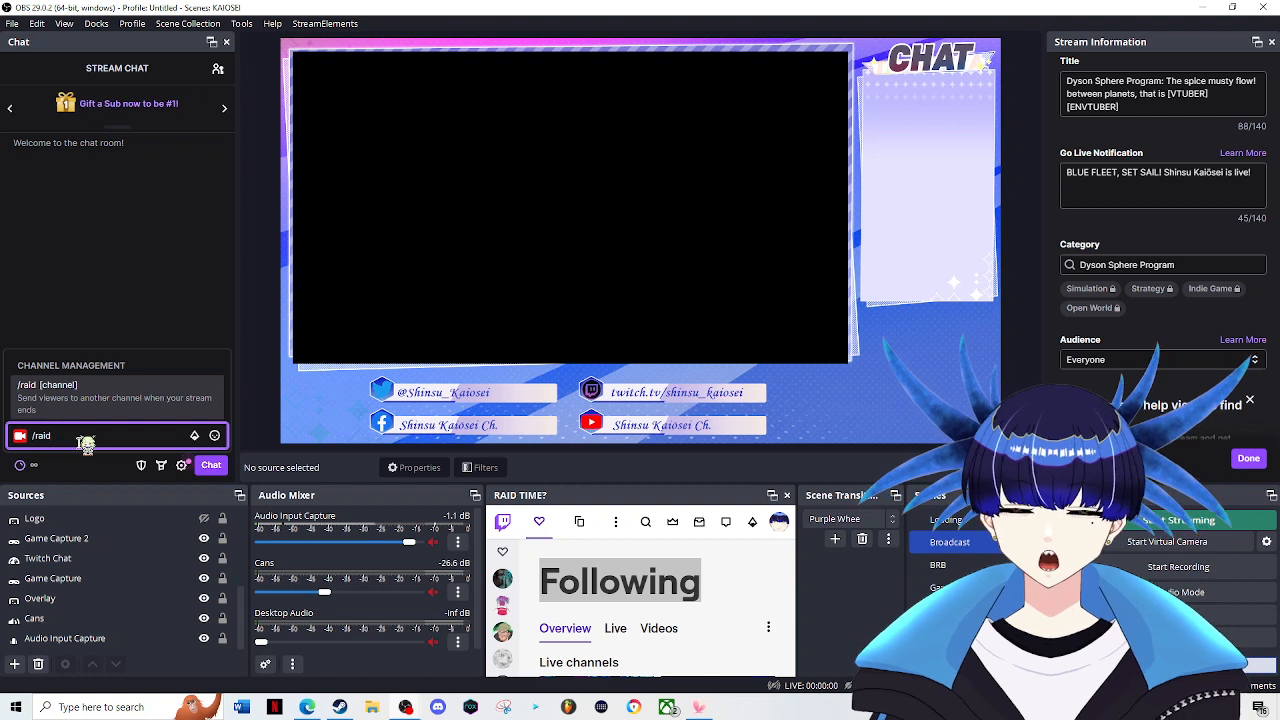
left_click_drag(81, 441, 14, 424)
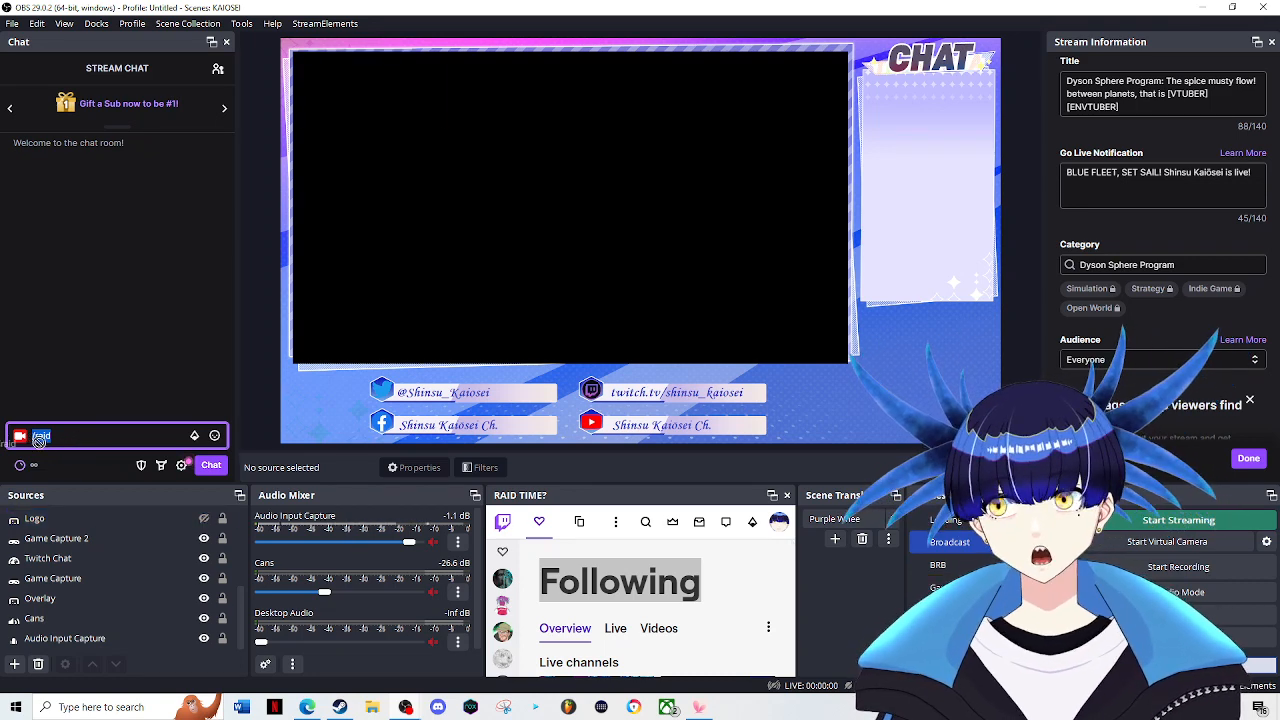
key("BackSpace")
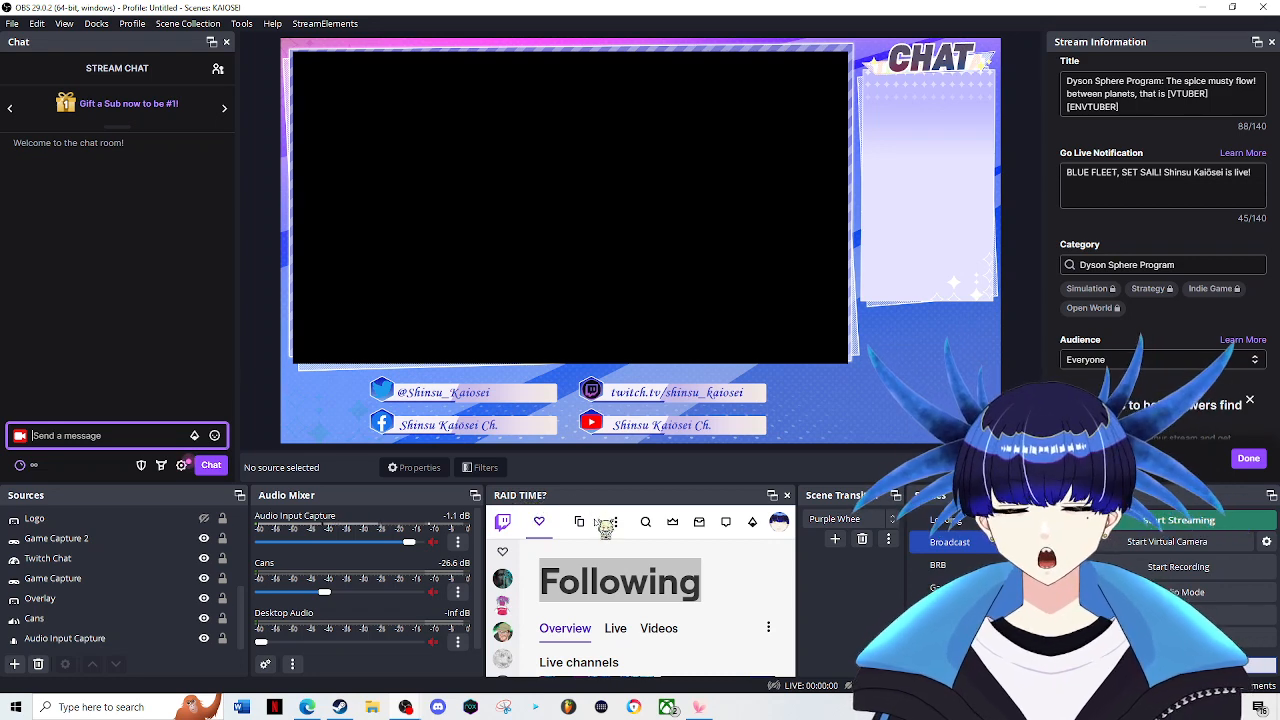
- Hide the RAID TIME? dock and show the YT Raid dock
left_click(106, 25)
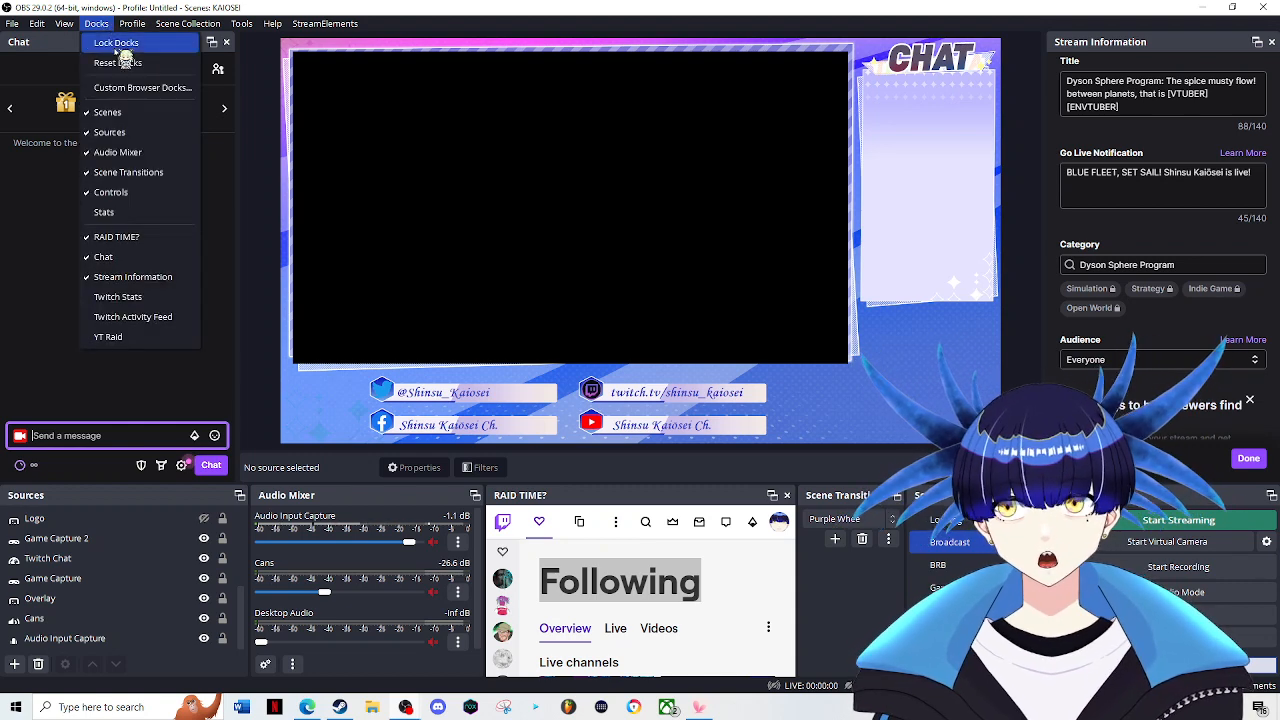
left_click(116, 237)
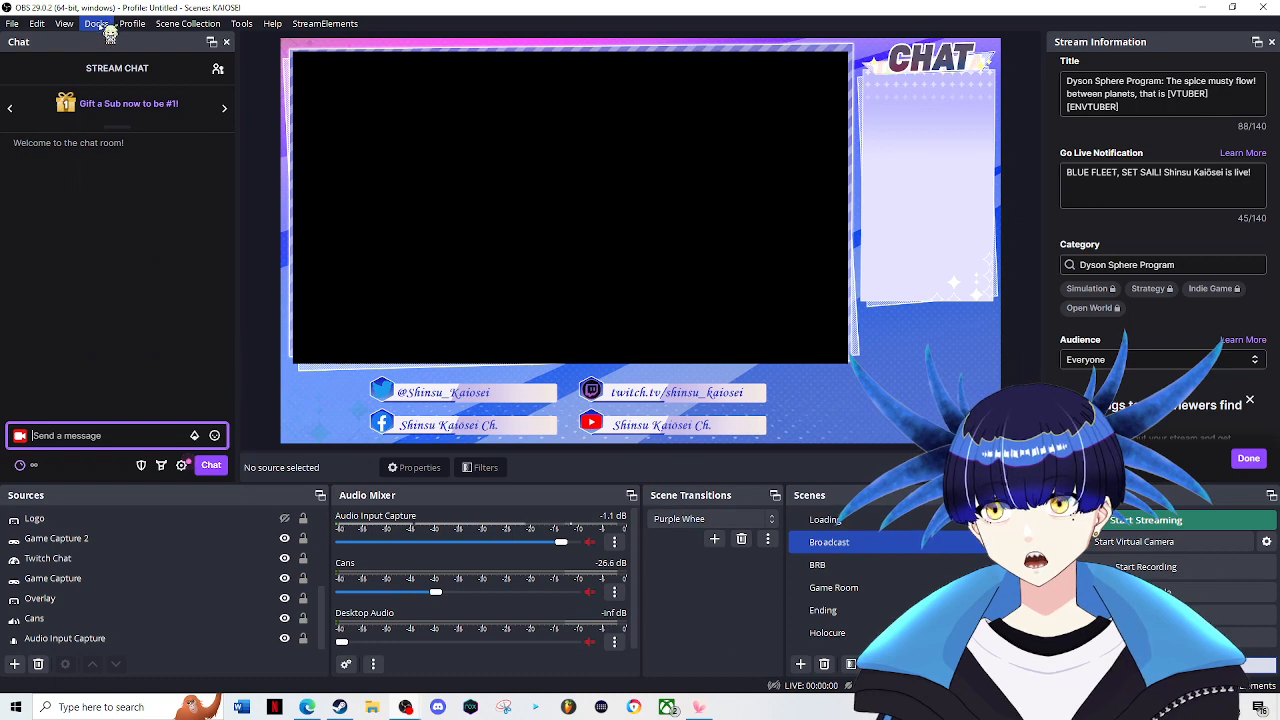
left_click(132, 23)
mouse_move(104, 24)
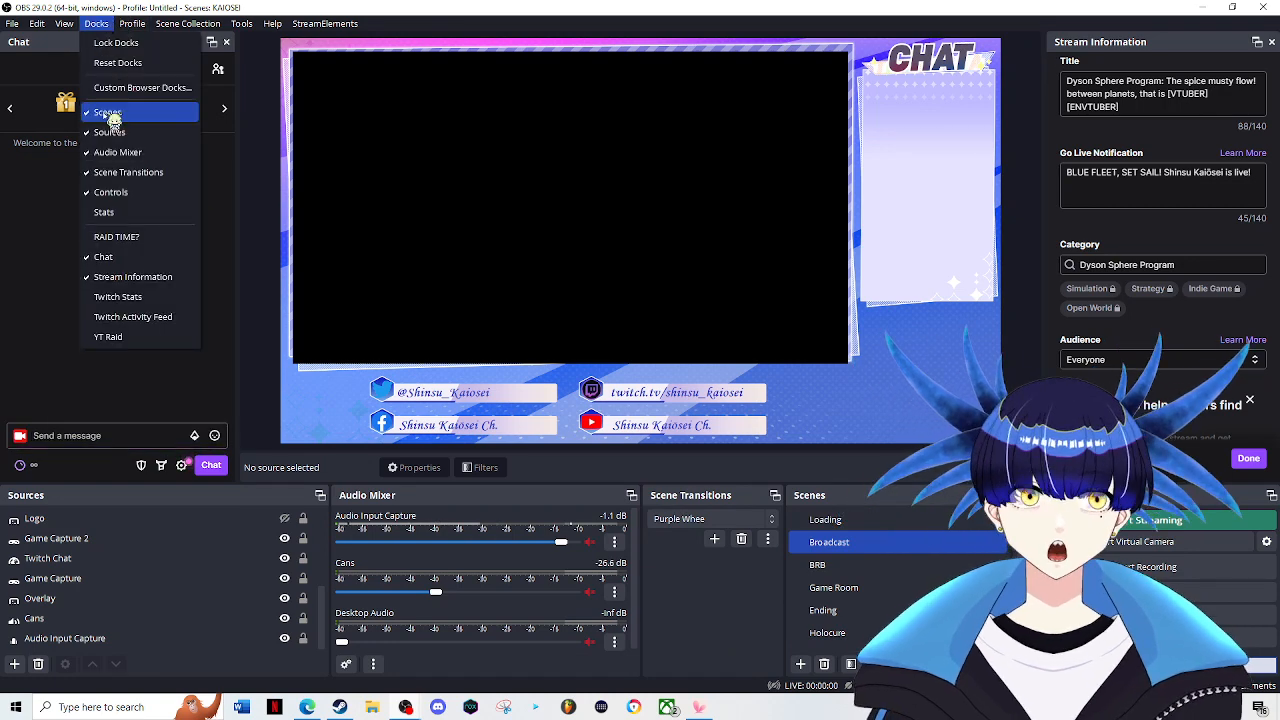
left_click(145, 337)
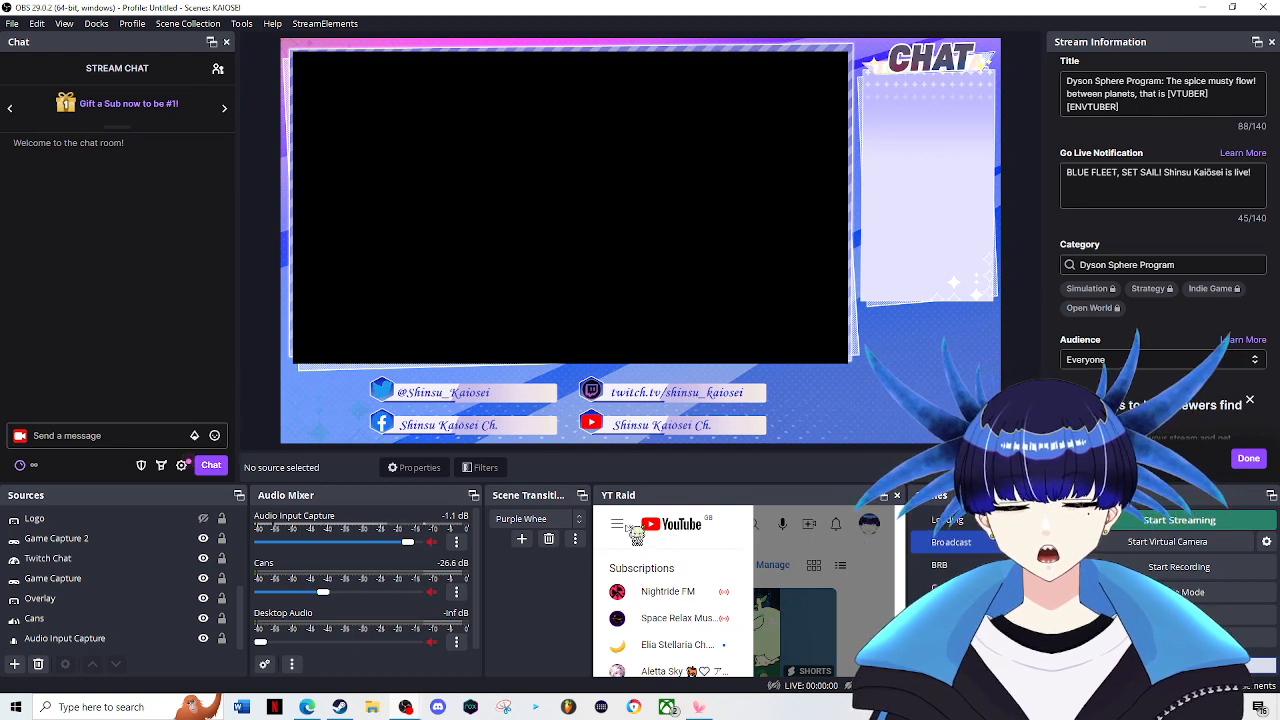
- Collapse the YouTube guide in the YT Raid dock and browse the subscriptions feed for videos and streams
left_click(776, 549)
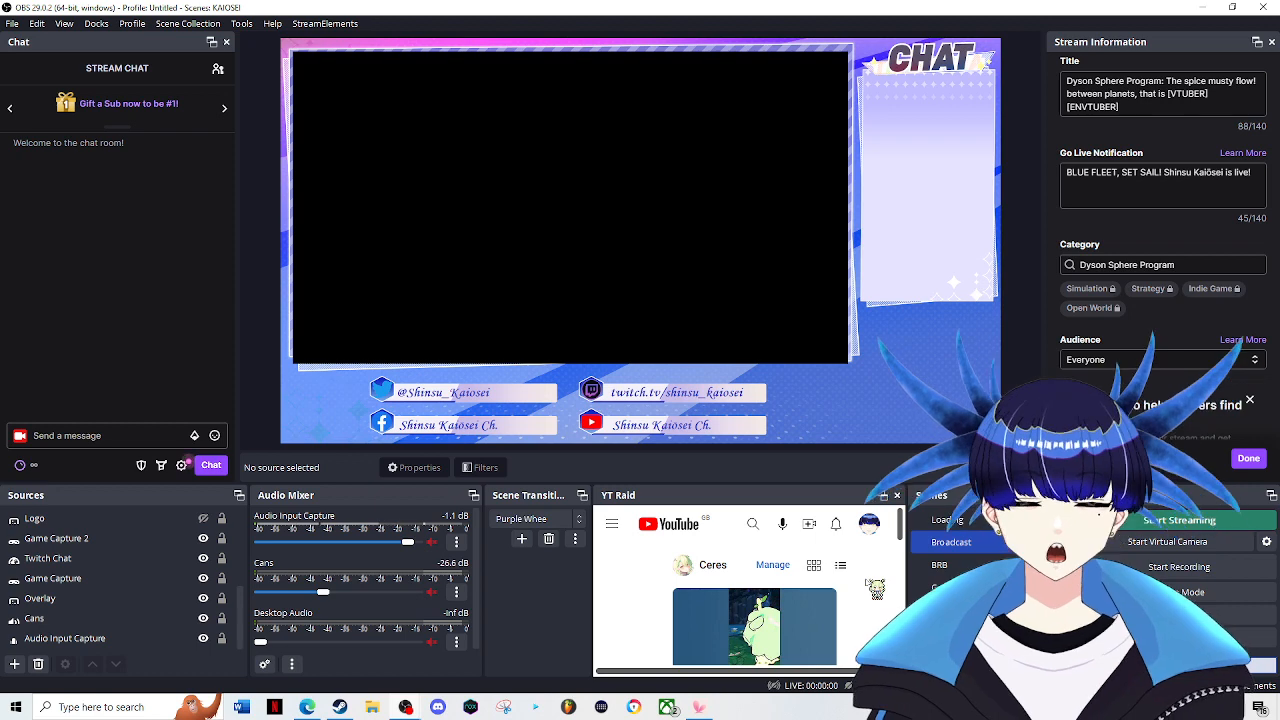
scroll(880, 565, "down", 10)
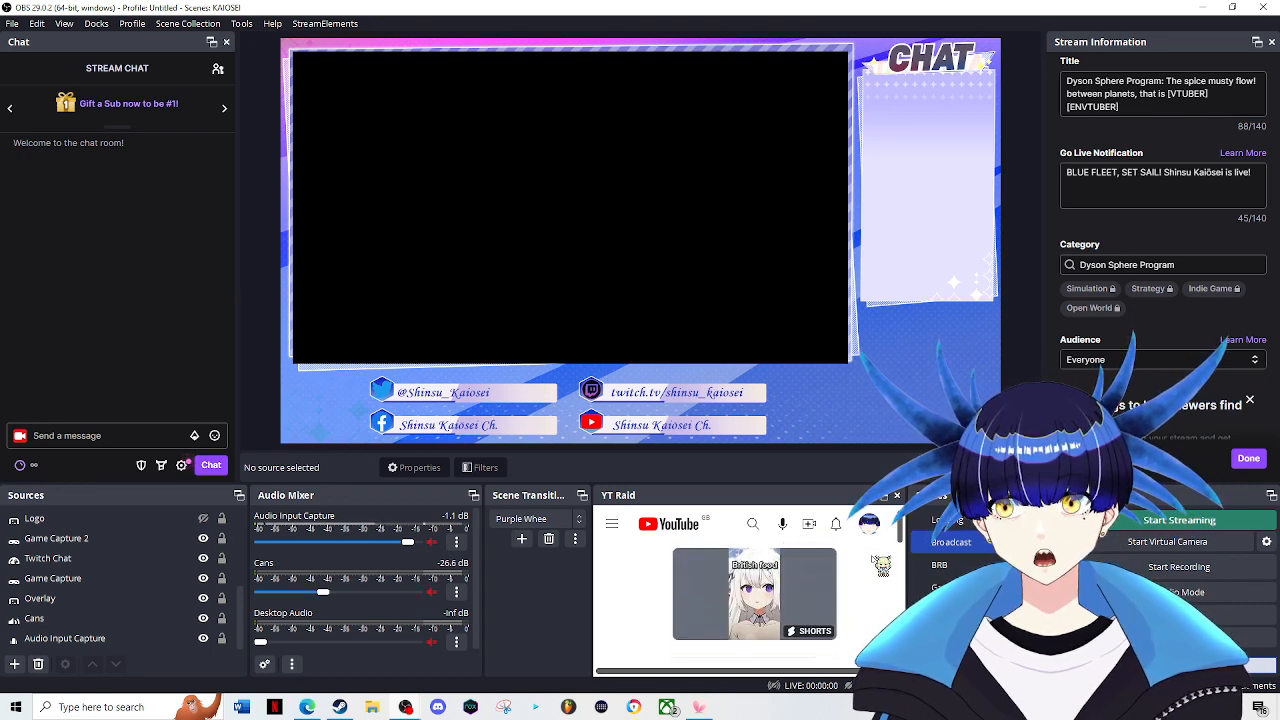
scroll(880, 565, "down", 3)
scroll(880, 565, "up", 3)
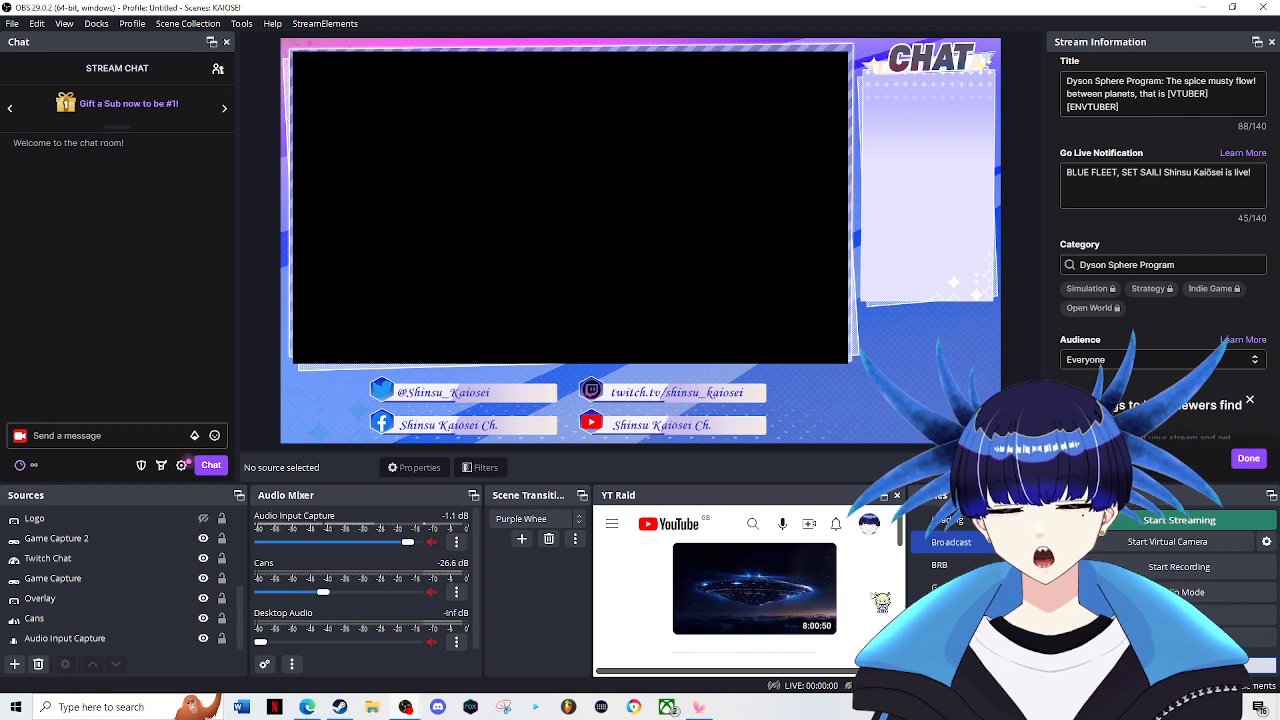
scroll(881, 590, "down", 1)
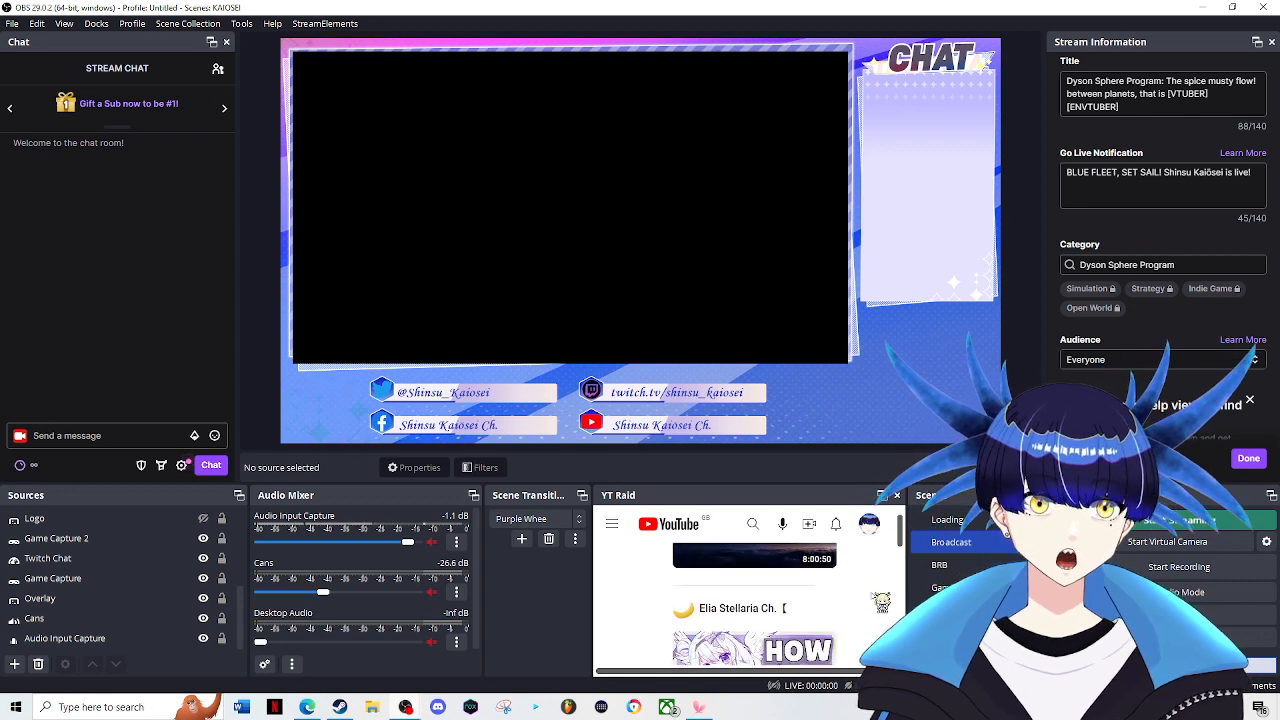
scroll(880, 610, "down", 1)
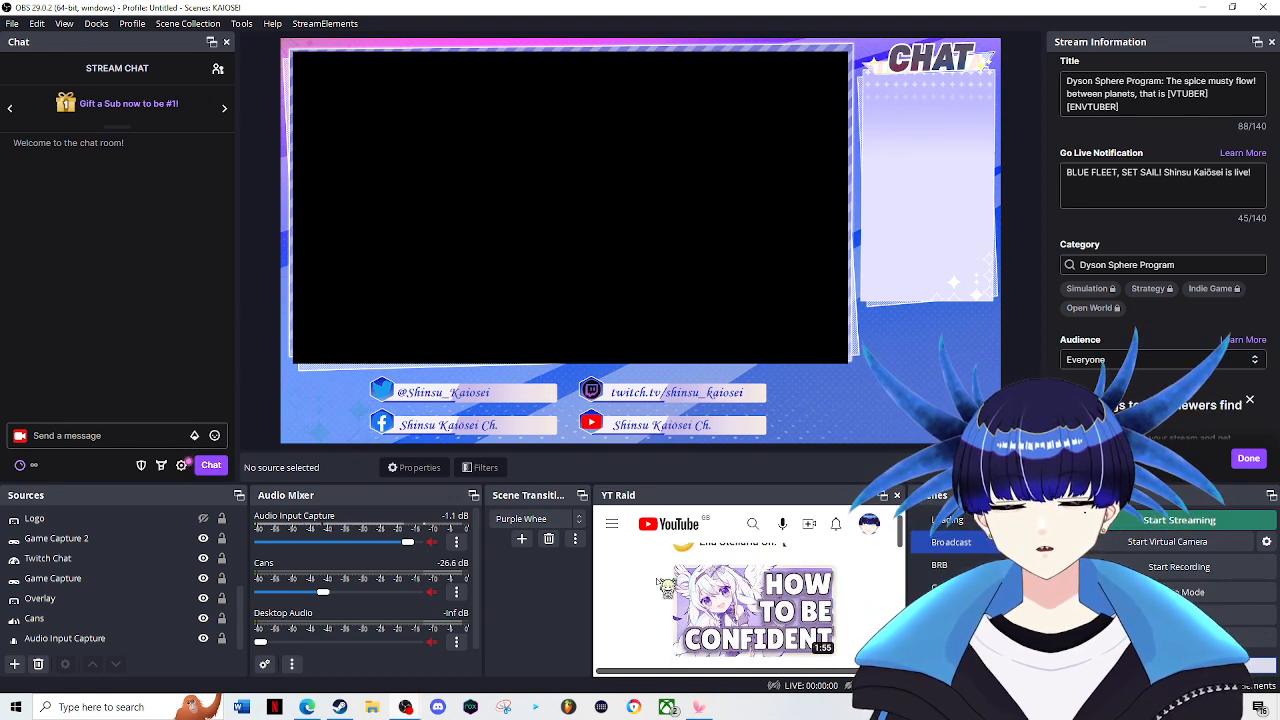
scroll(664, 590, "up", 2)
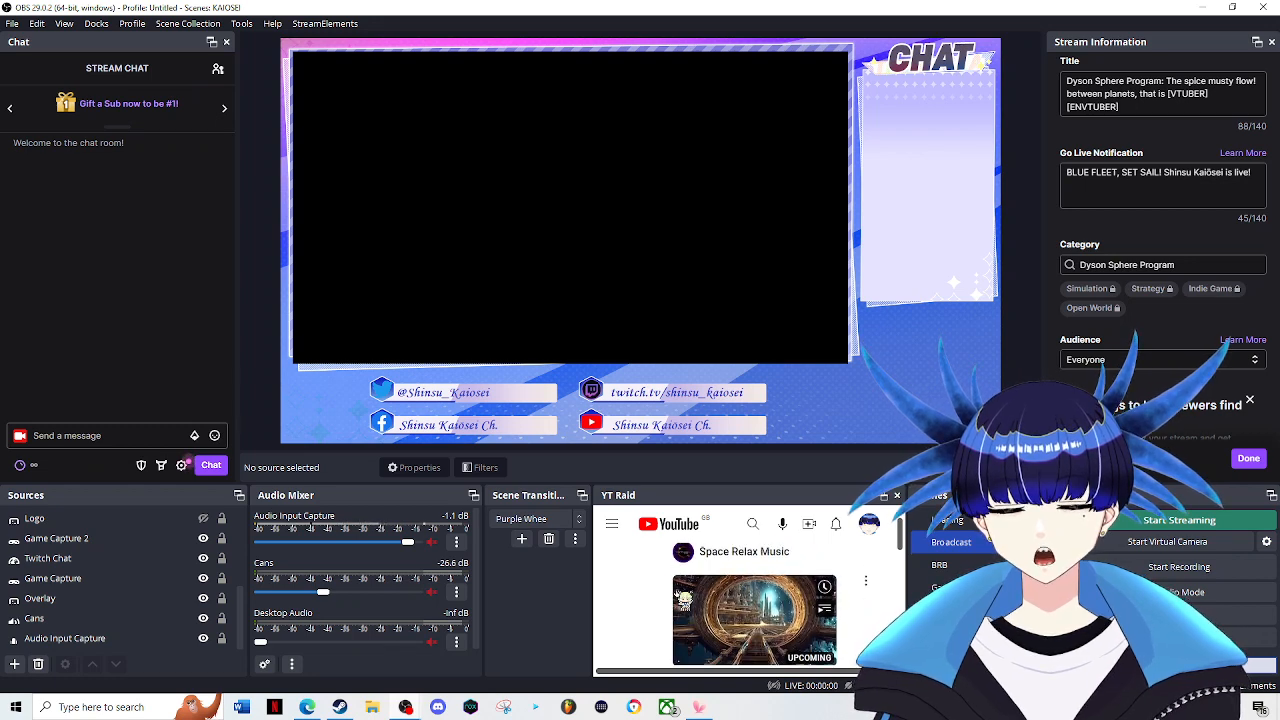
scroll(684, 593, "up", 1)
scroll(684, 593, "up", 1)
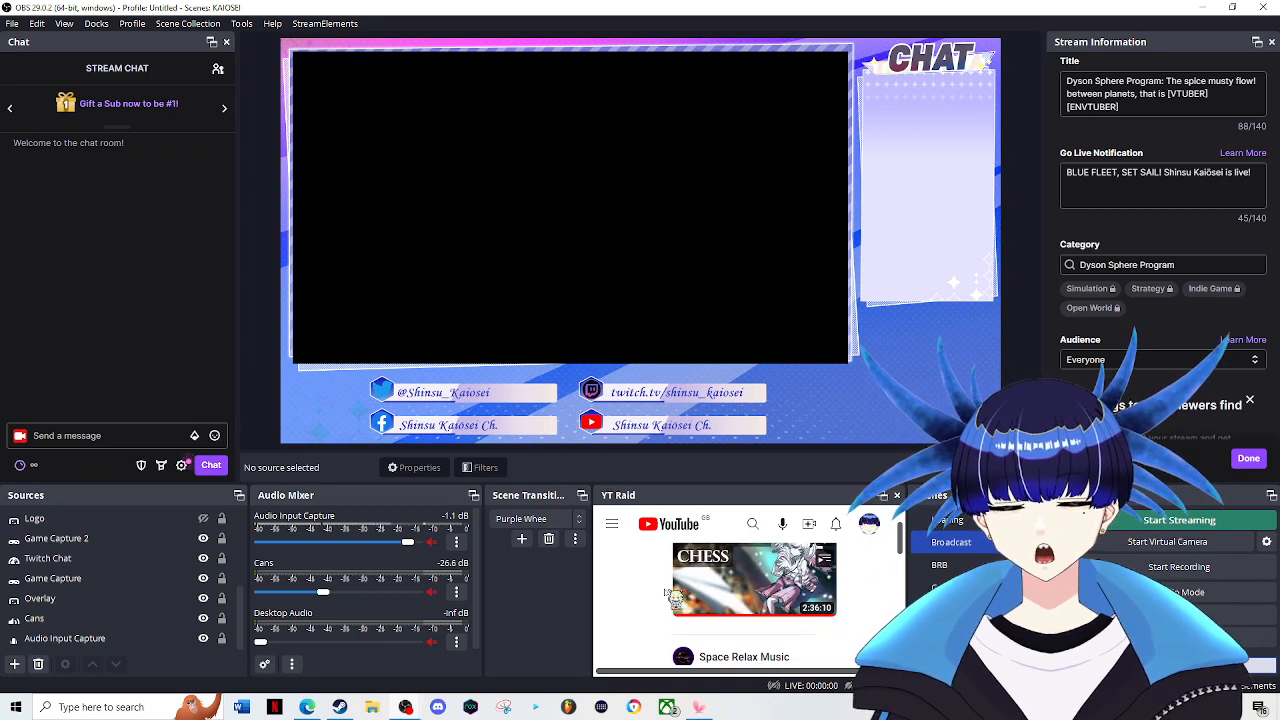
scroll(673, 597, "down", 2)
scroll(673, 597, "down", 3)
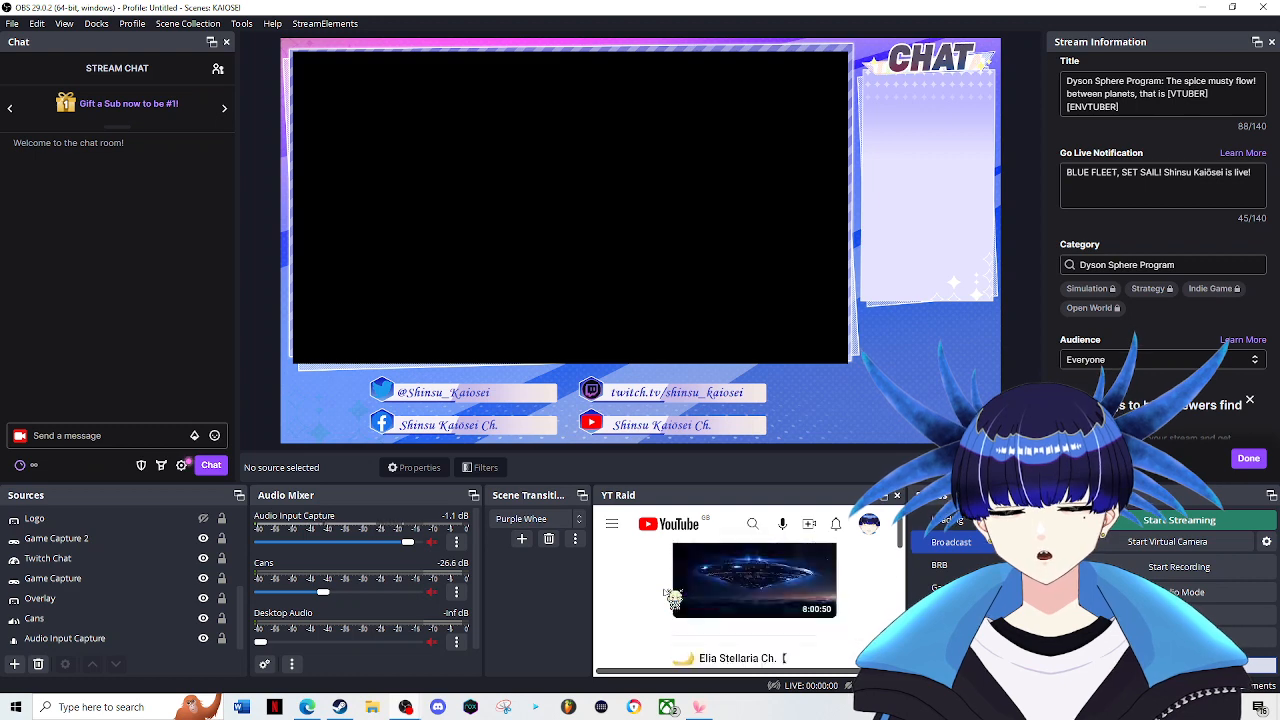
- Check the subscribed channels in the YouTube guide for live streams, and hide the YT Raid dock
left_click(612, 524)
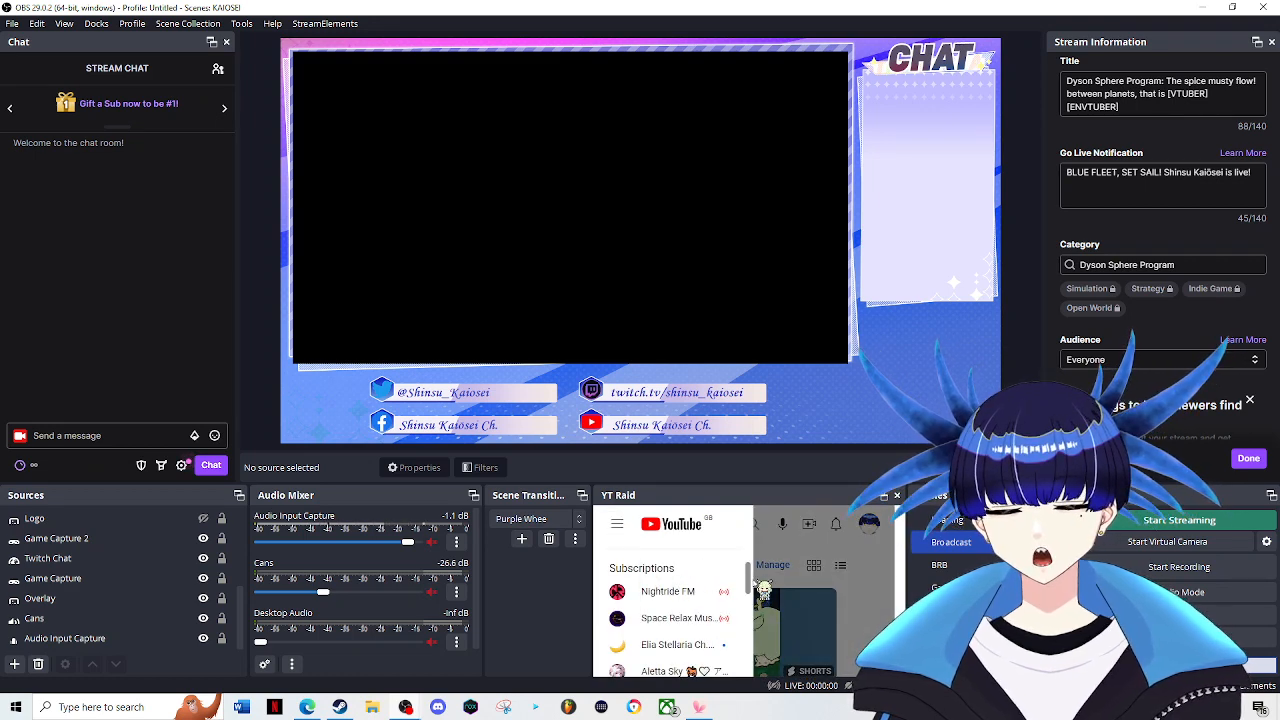
scroll(757, 580, "down", 1)
scroll(760, 580, "up", 1)
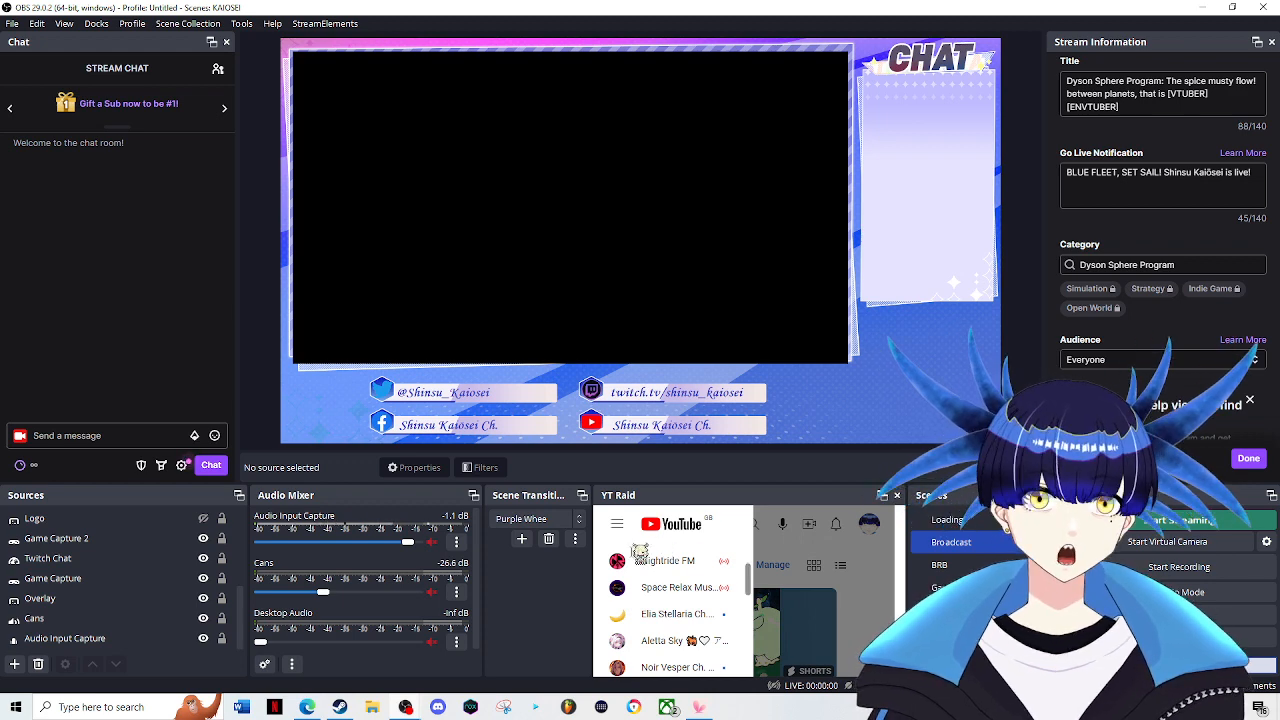
left_click(96, 23)
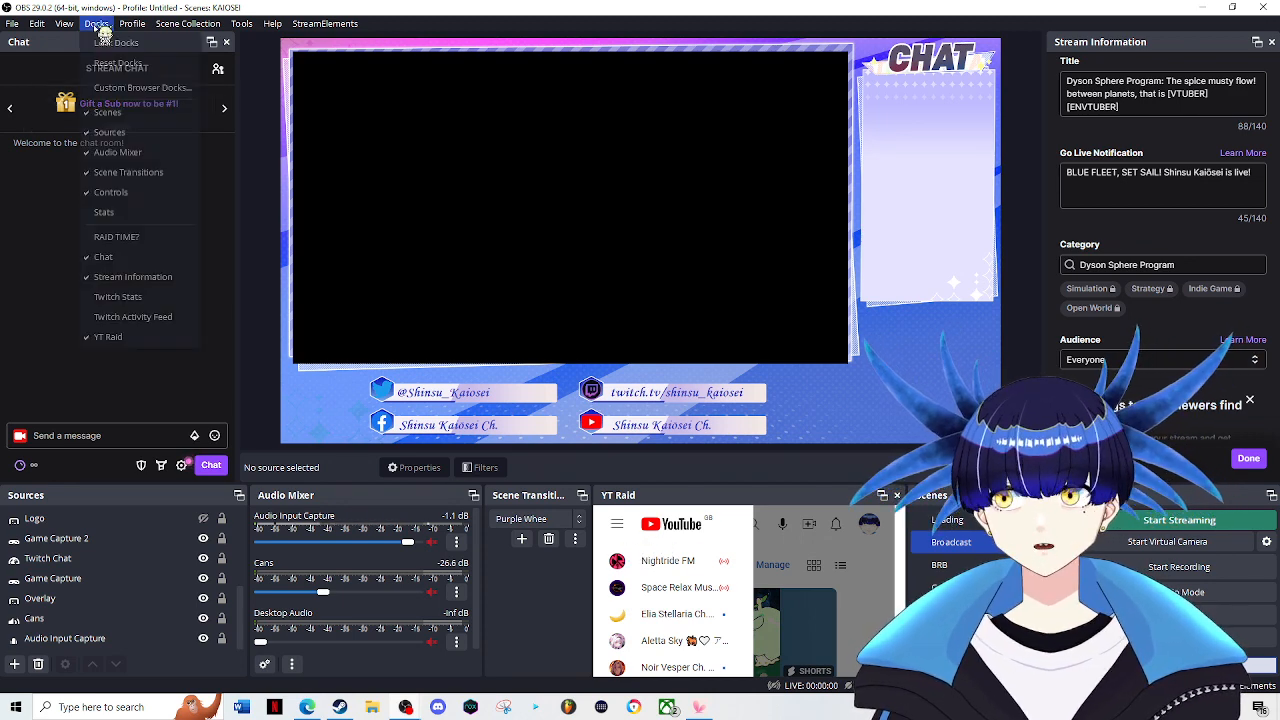
left_click(131, 340)
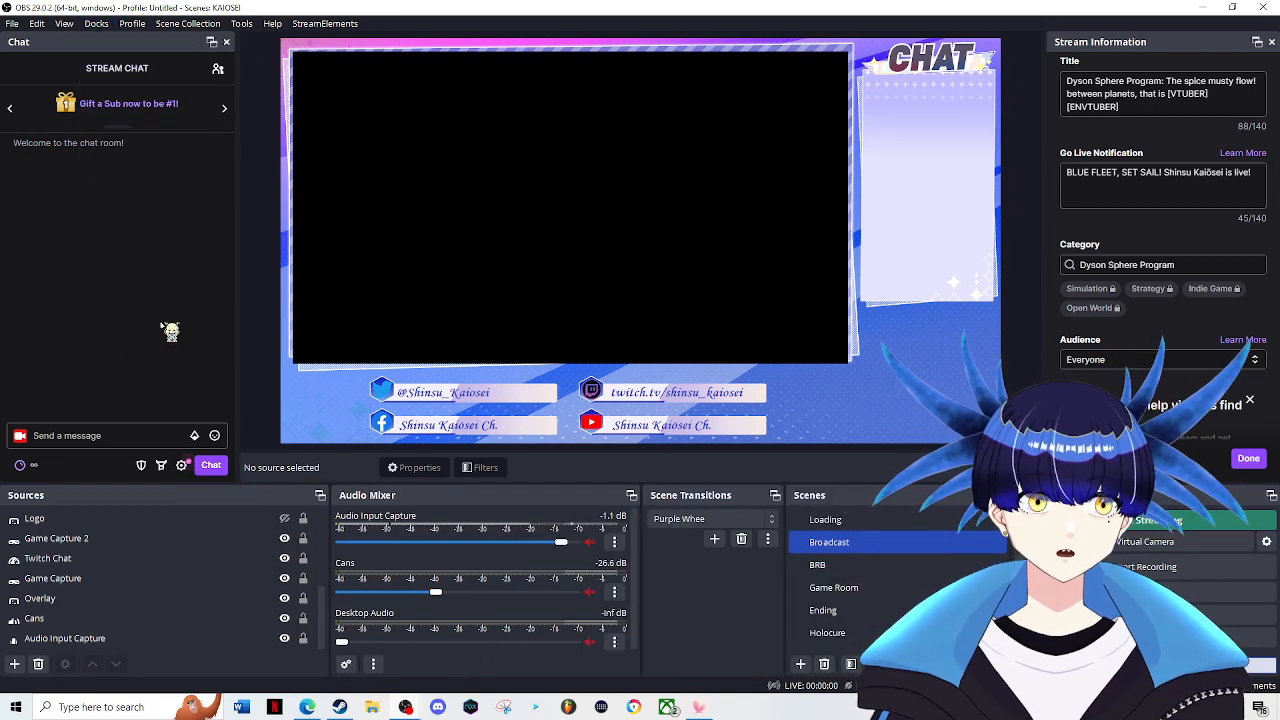